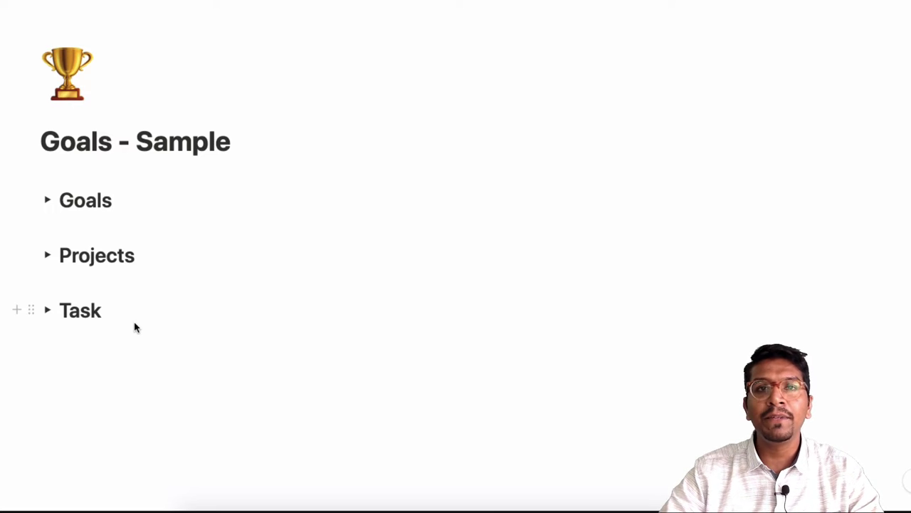
Expand the Goals section and set Current to 20 for the goal of creating one video each week.
click(47, 200)
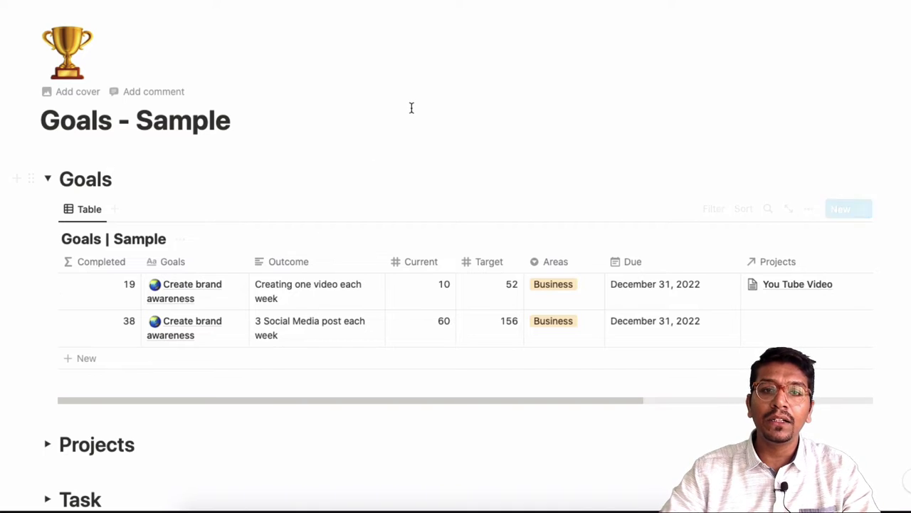
click(462, 122)
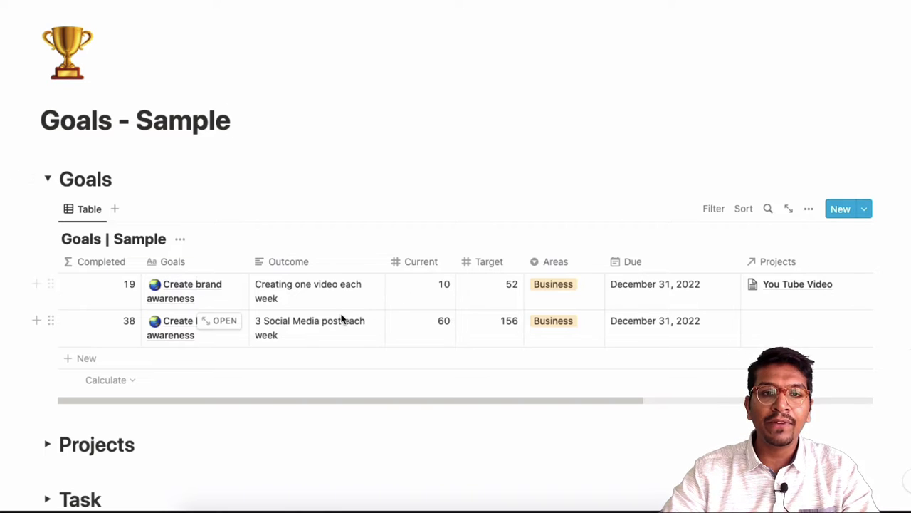
click(502, 293)
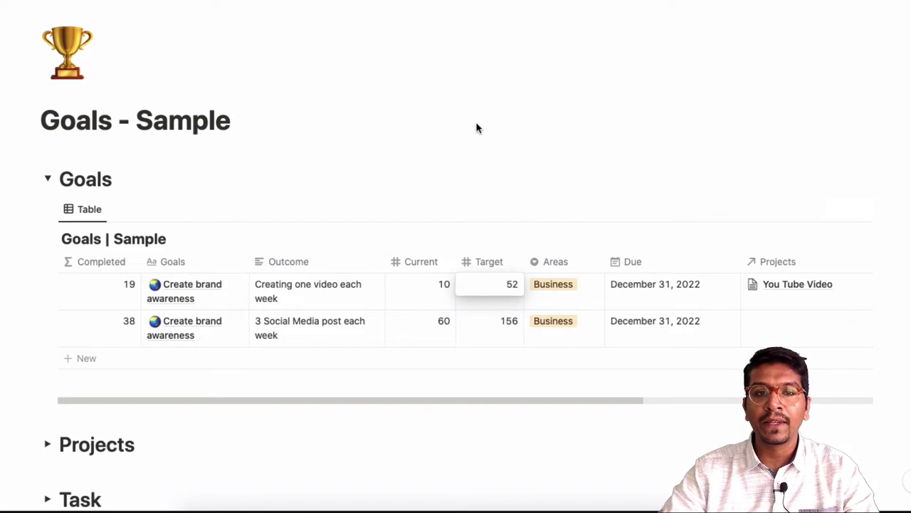
key(Escape)
click(427, 289)
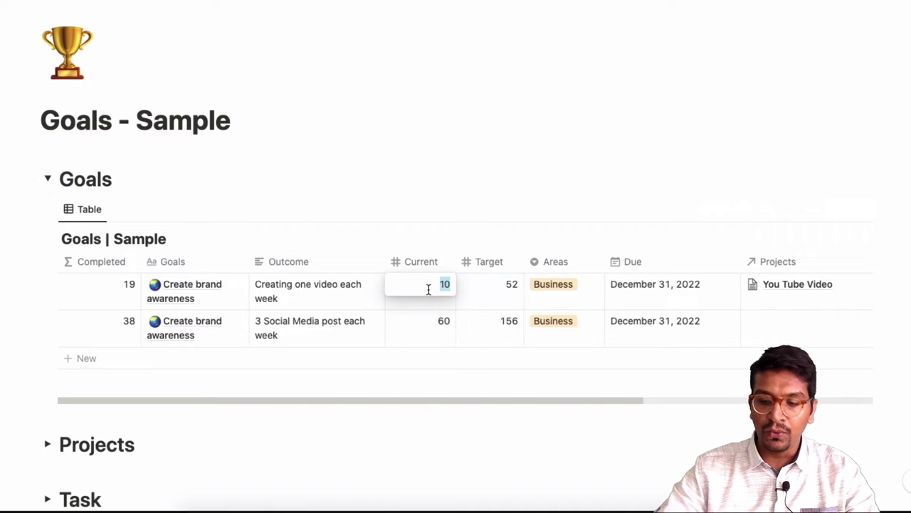
text(20)
key(Escape)
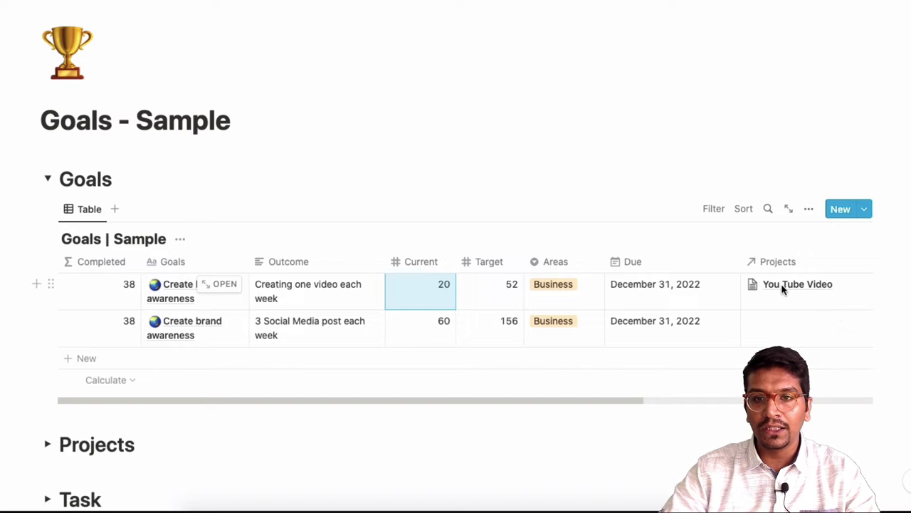
Expand the Projects section and open the You Tube Video project to review its properties.
click(47, 447)
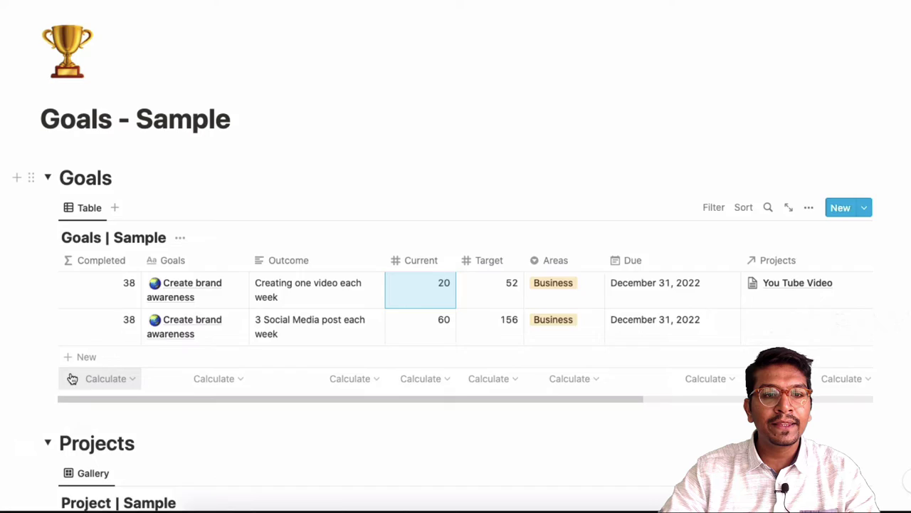
scroll(72, 378, down, 5)
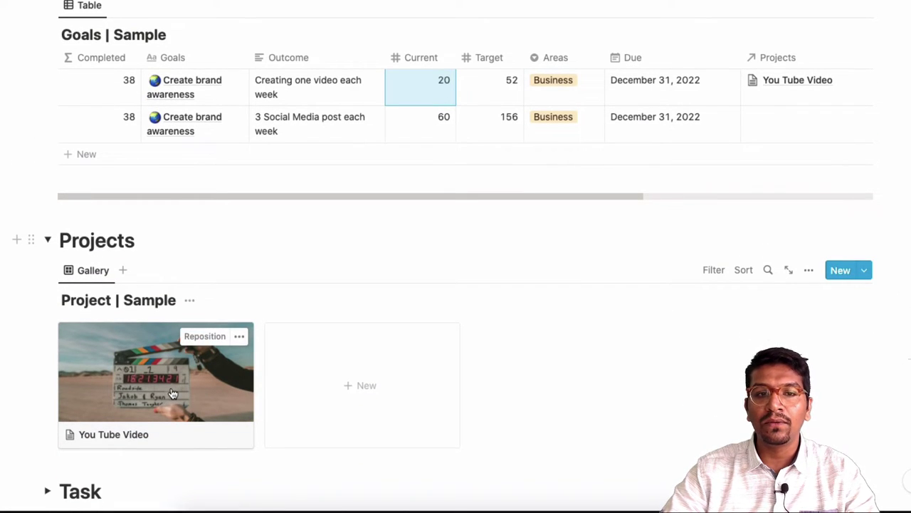
click(176, 384)
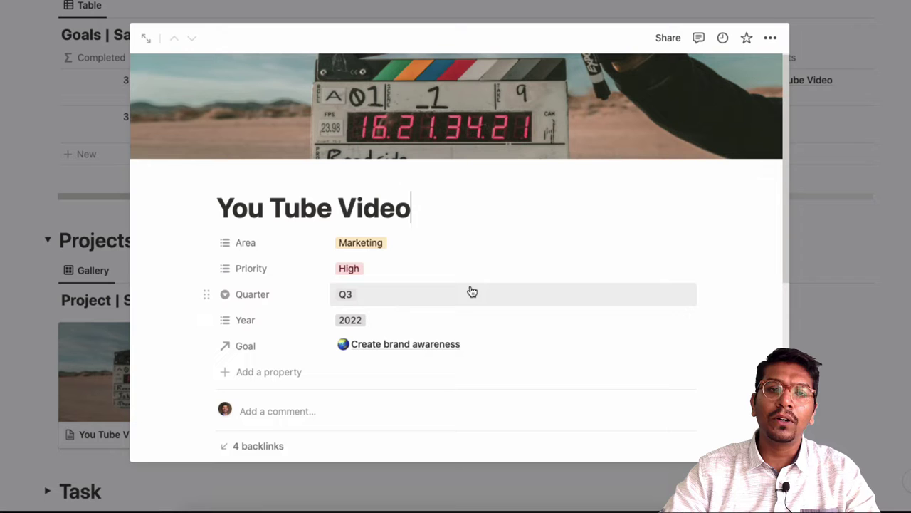
scroll(472, 292, down, 1)
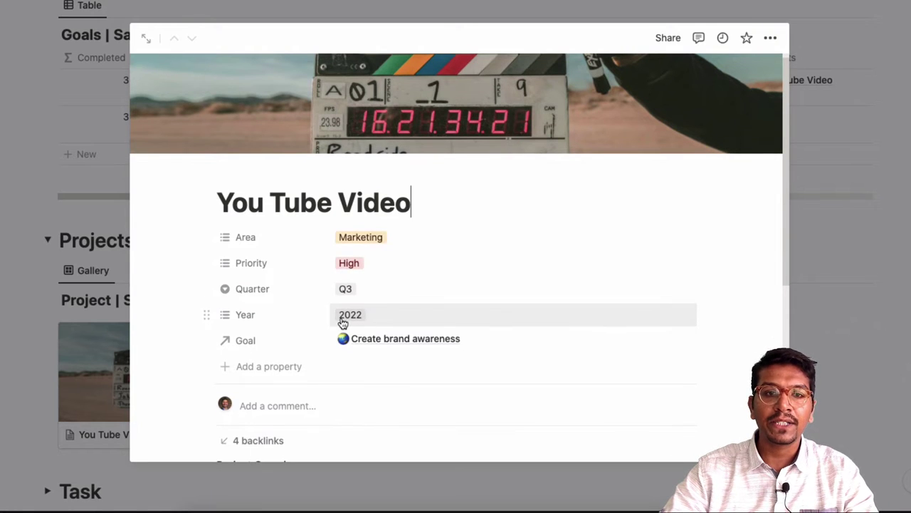
scroll(470, 281, down, 1)
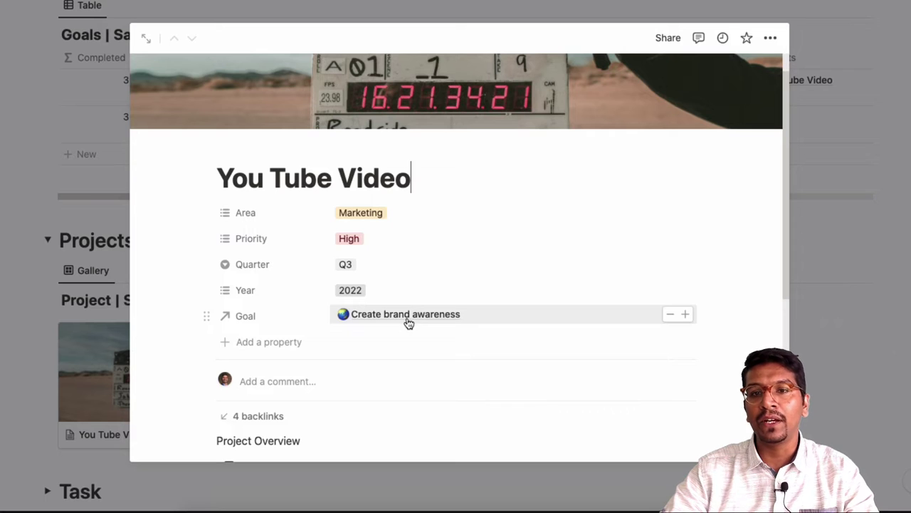
Open the Create brand awareness goal linked to the project, review its properties and close it.
click(498, 315)
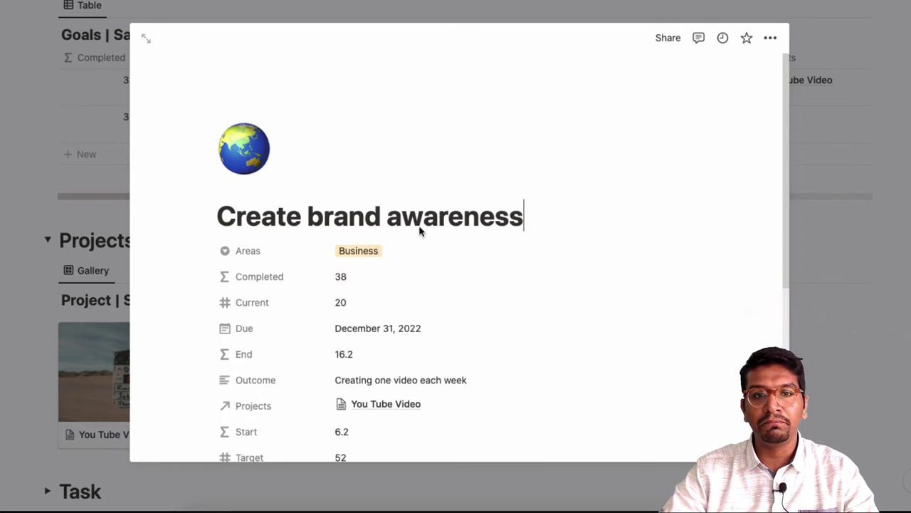
scroll(462, 159, down, 5)
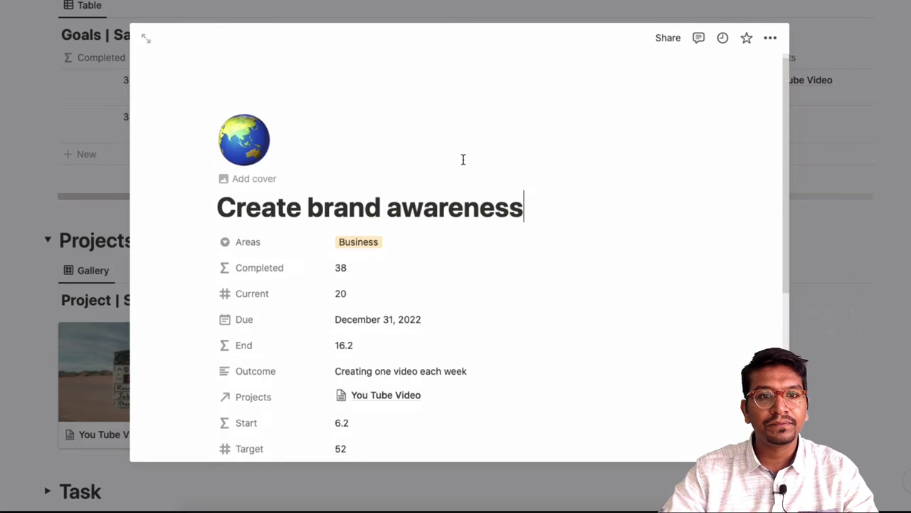
scroll(301, 131, up, 5)
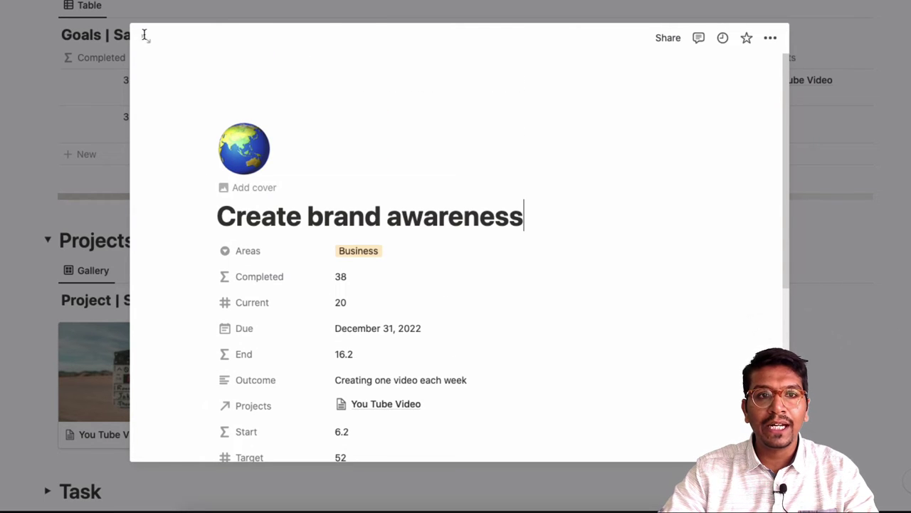
key(Escape)
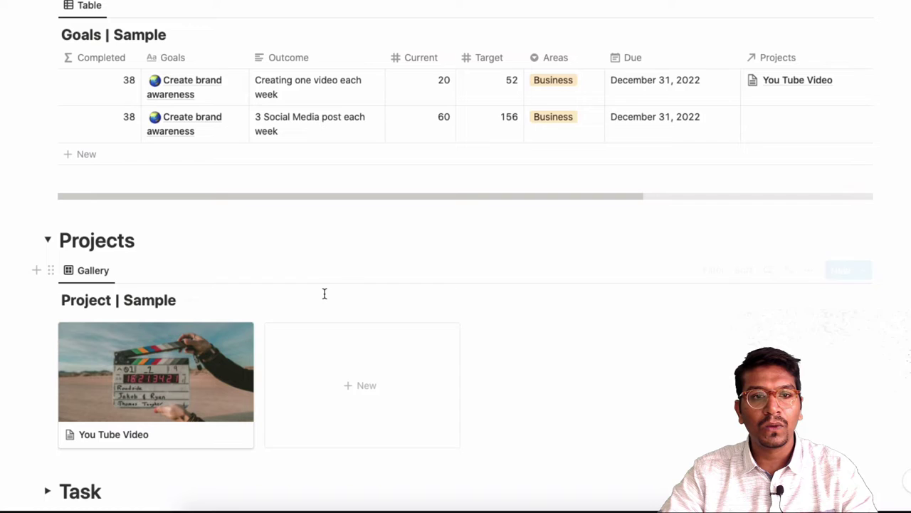
Reopen the You Tube Video project, review all columns of its Task | Sample table and close it.
click(157, 378)
scroll(387, 268, down, 5)
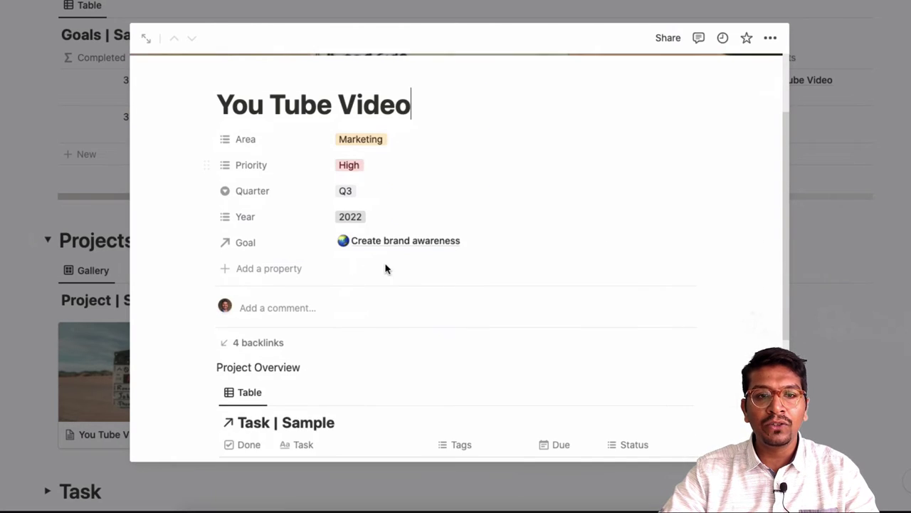
scroll(387, 269, down, 2)
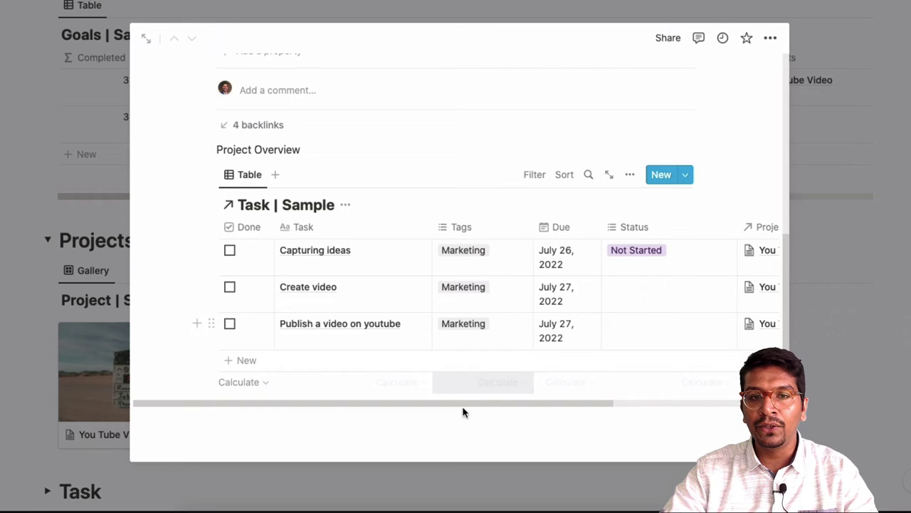
drag(459, 407, 541, 399)
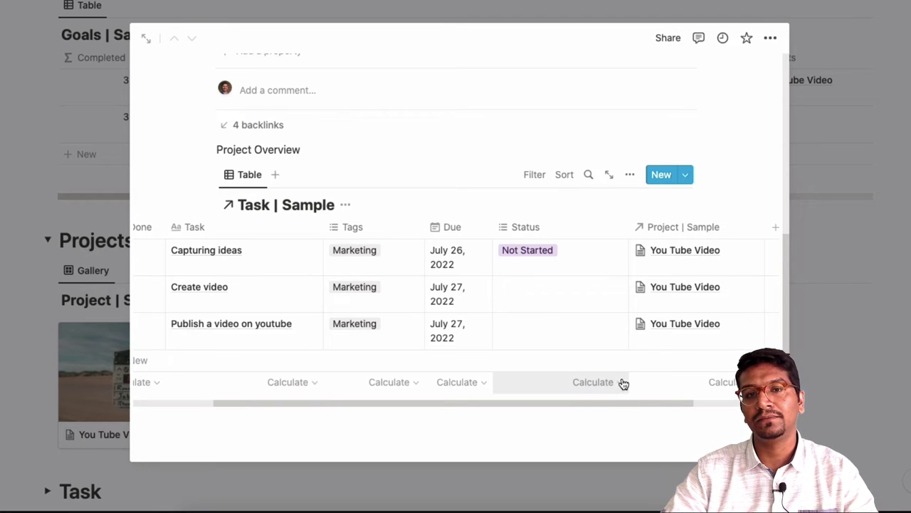
click(824, 408)
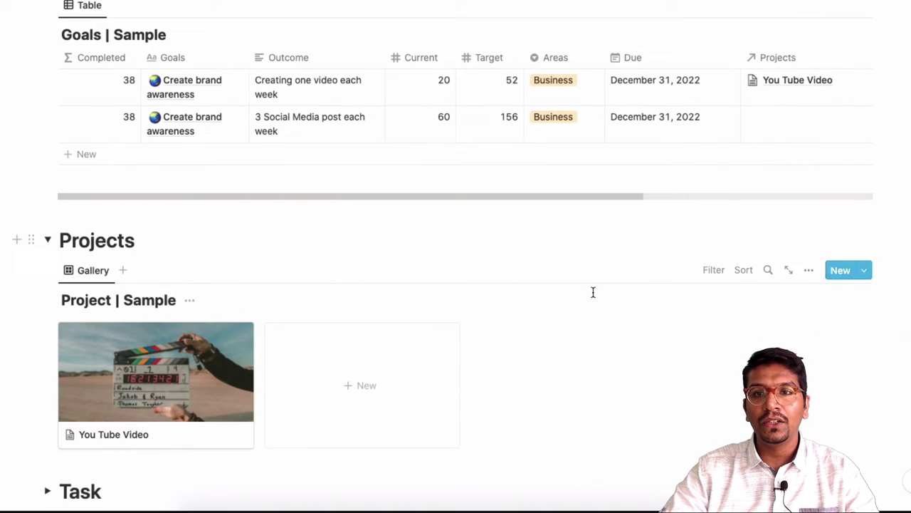
Open the You Tube Video project through the first goal's Projects relation, check its linked tasks and return to the page.
scroll(592, 285, down, 1)
scroll(595, 274, up, 3)
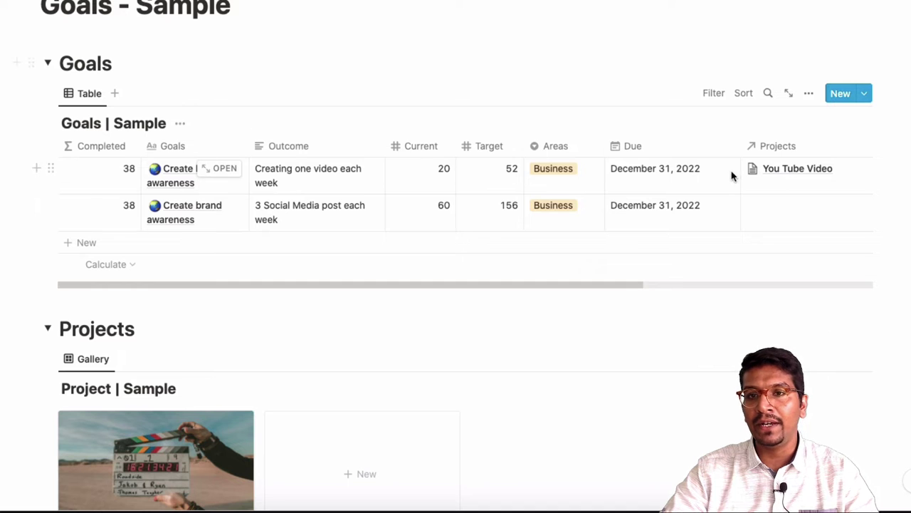
scroll(420, 208, up, 1)
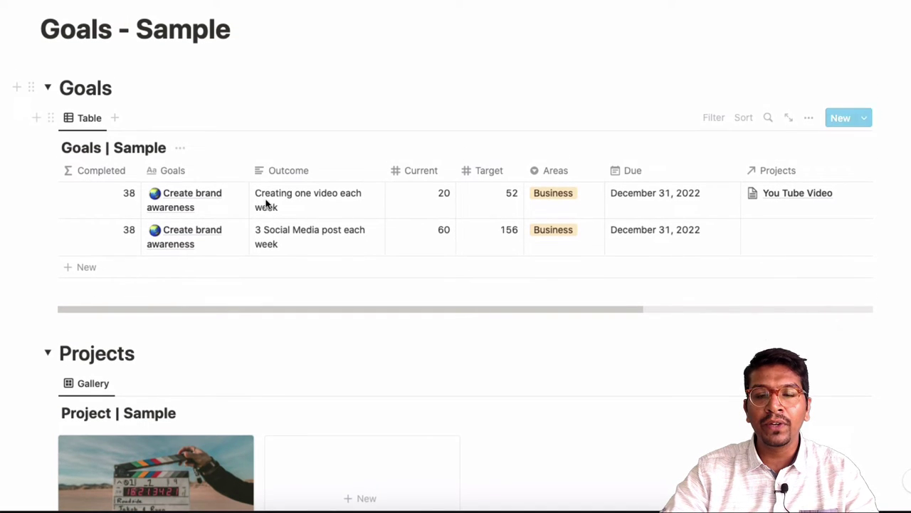
click(775, 196)
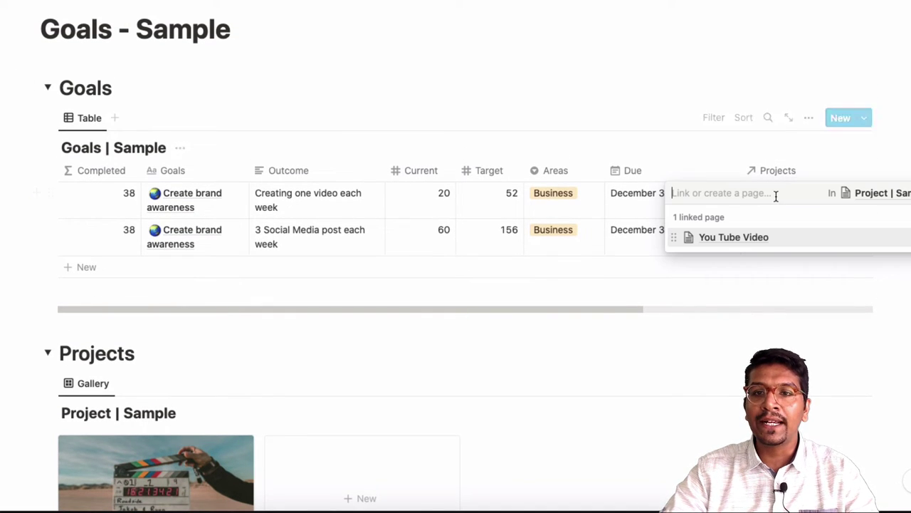
click(736, 237)
scroll(479, 296, down, 5)
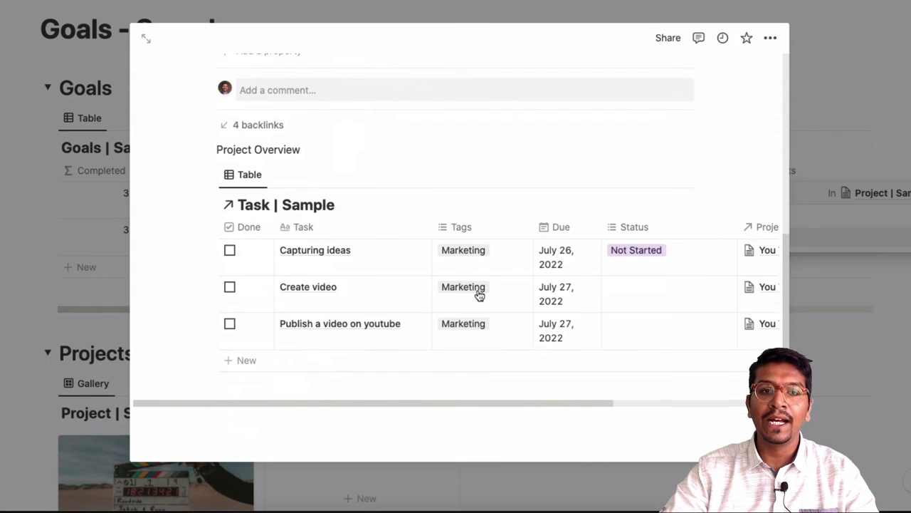
key(Escape)
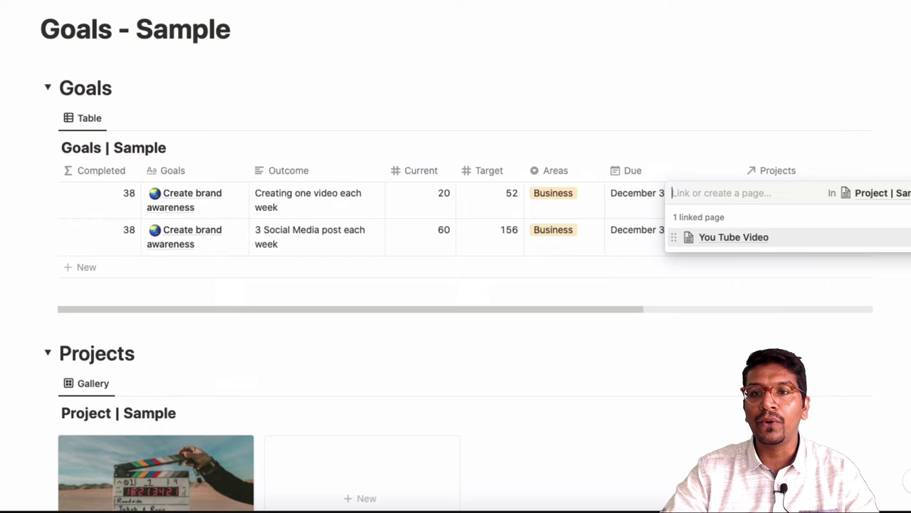
key(Escape)
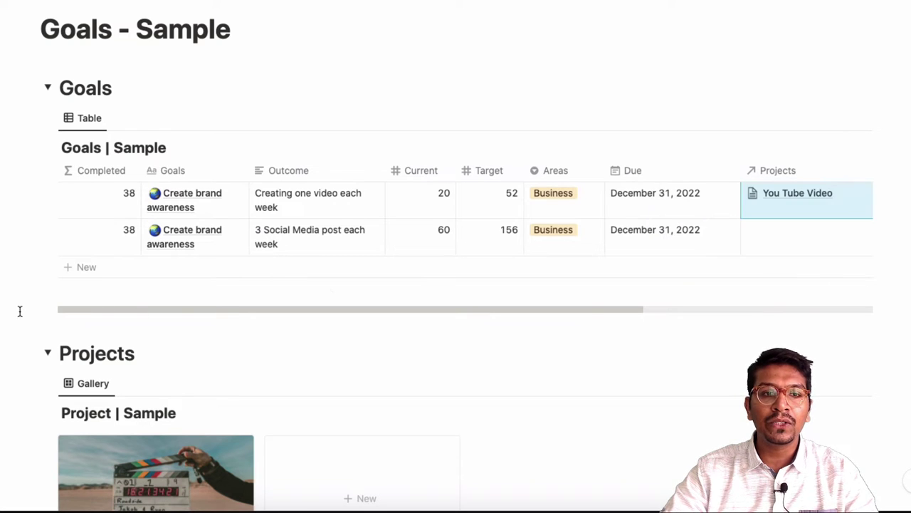
Collapse the Projects section and expand the Task section to review the Task | Sample table.
scroll(305, 358, up, 1)
scroll(305, 358, down, 3)
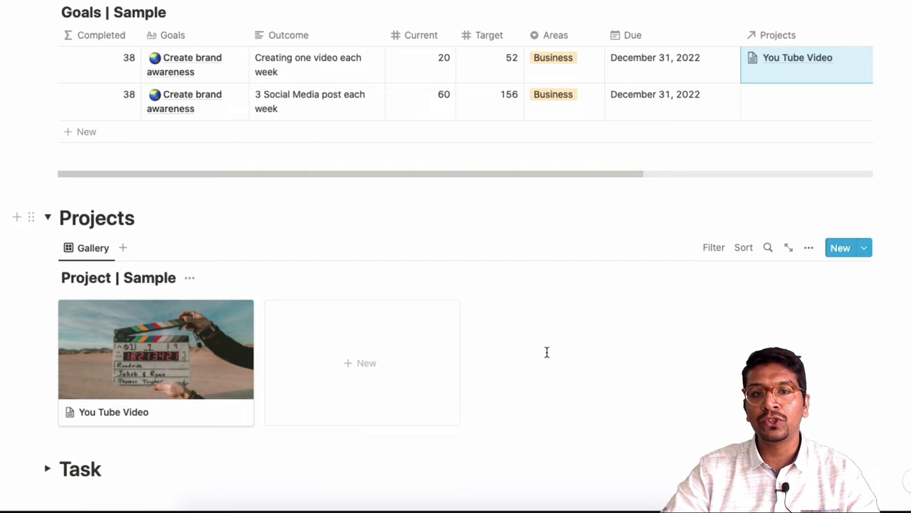
scroll(546, 352, up, 2)
scroll(546, 352, down, 5)
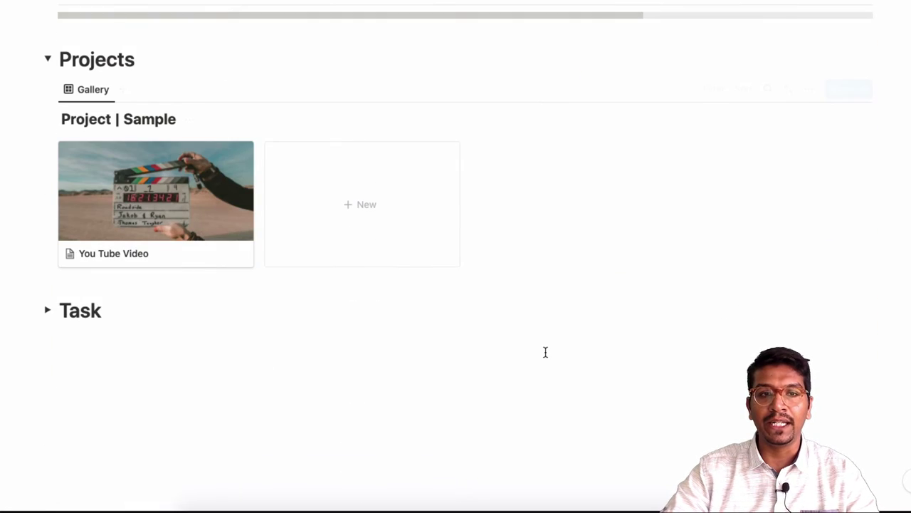
click(46, 59)
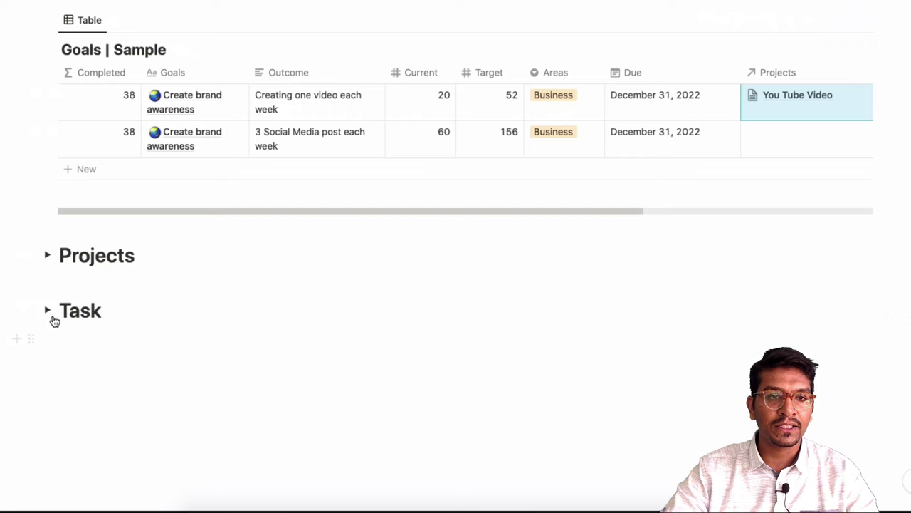
click(47, 309)
scroll(266, 331, down, 5)
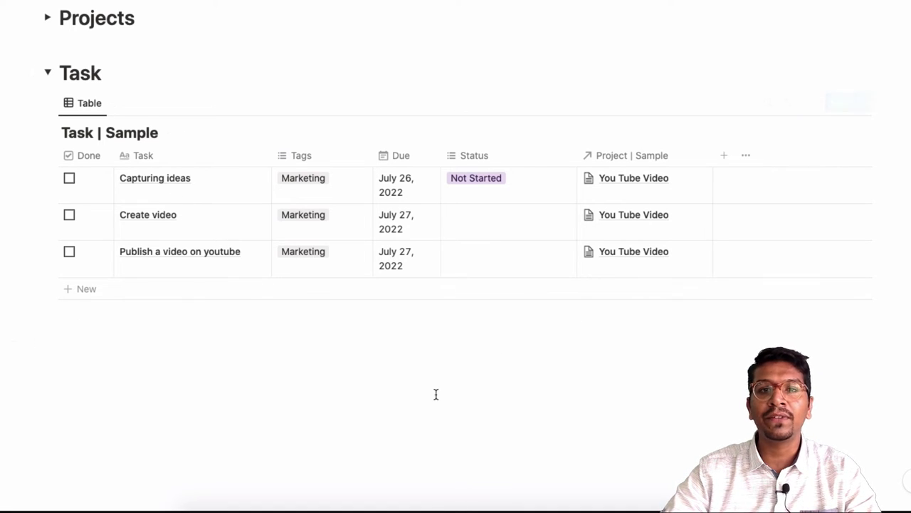
scroll(431, 393, up, 4)
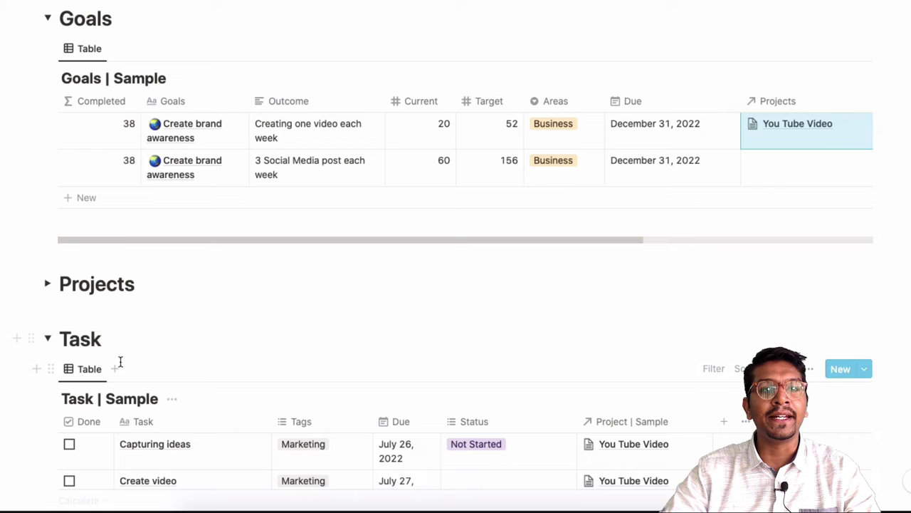
Collapse the Task and Goals sections, briefly reopening Goals to check the project link of the first goal.
click(47, 338)
click(47, 19)
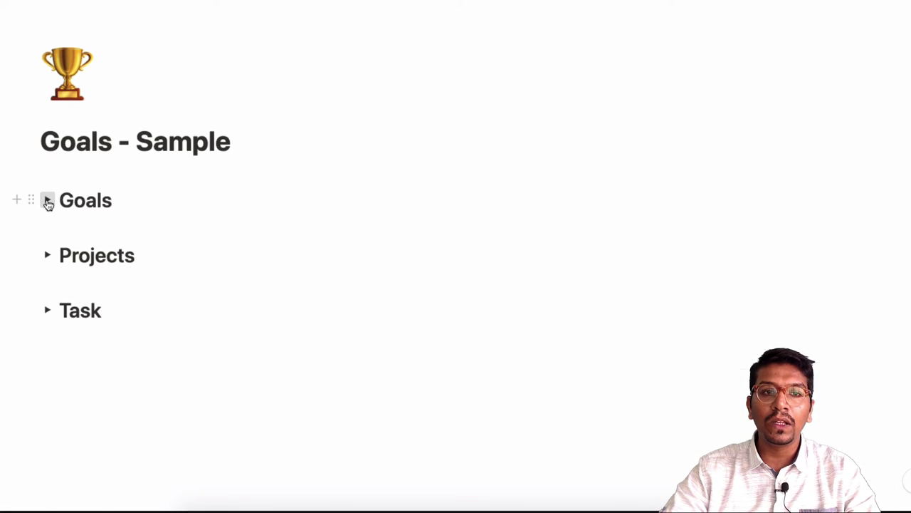
click(48, 201)
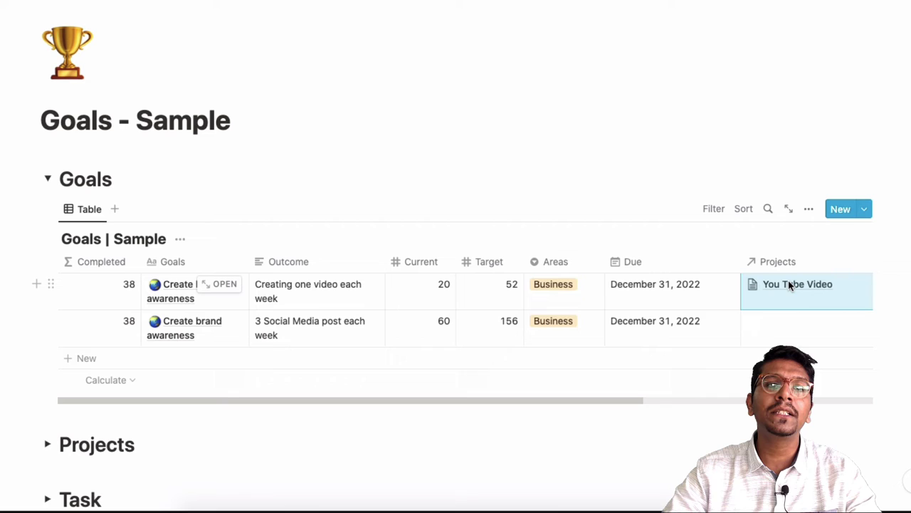
click(48, 179)
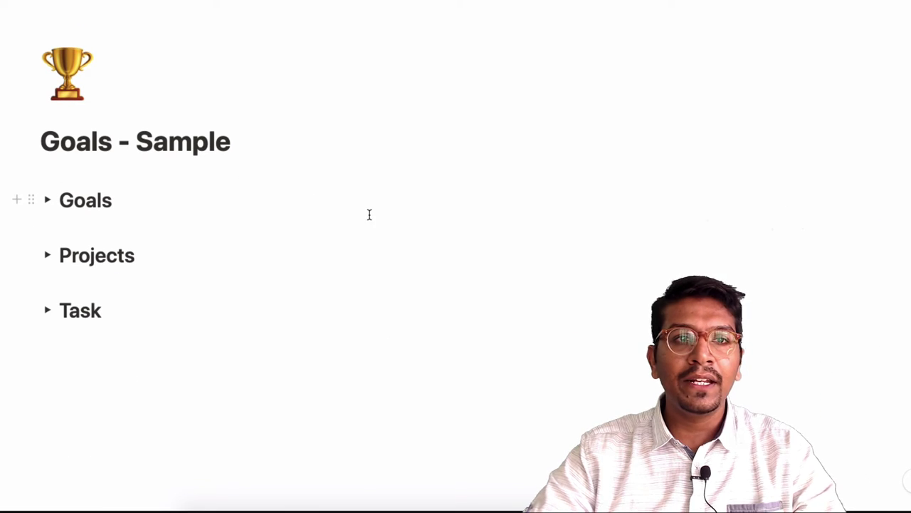
scroll(396, 271, up, 1)
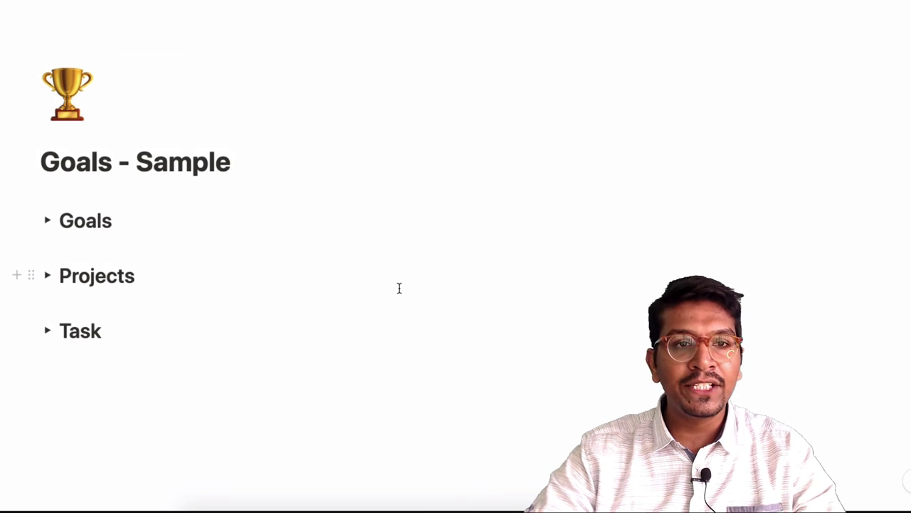